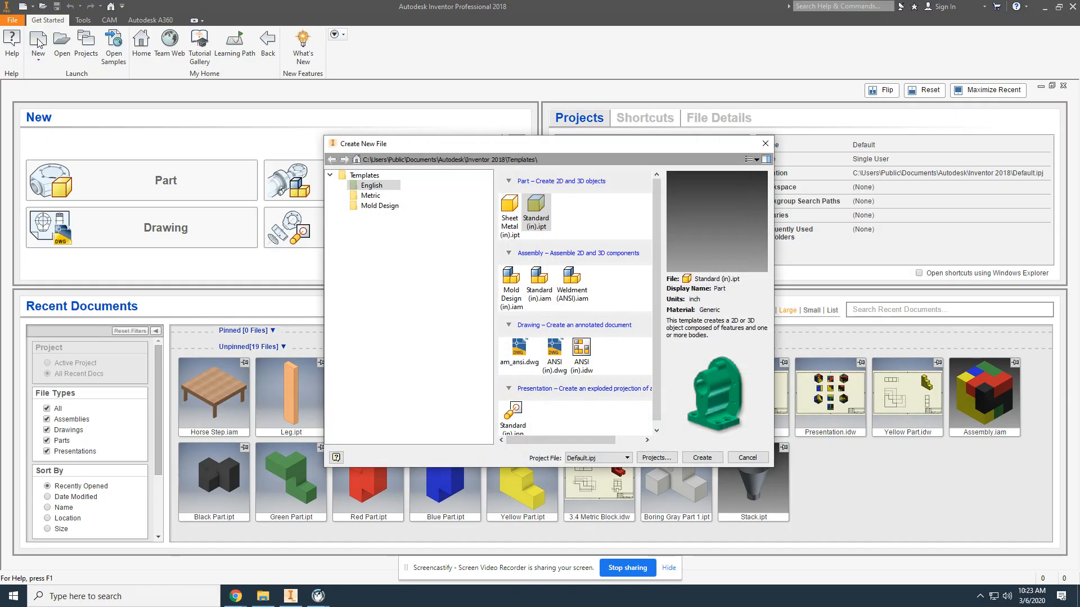
- Create a drawing from the ANSI (in).idw template and load the Explosion presentation from the owner's Puzzle Cube folder as the base view source
{"action": "double_click", "coordinate": [583, 350]}
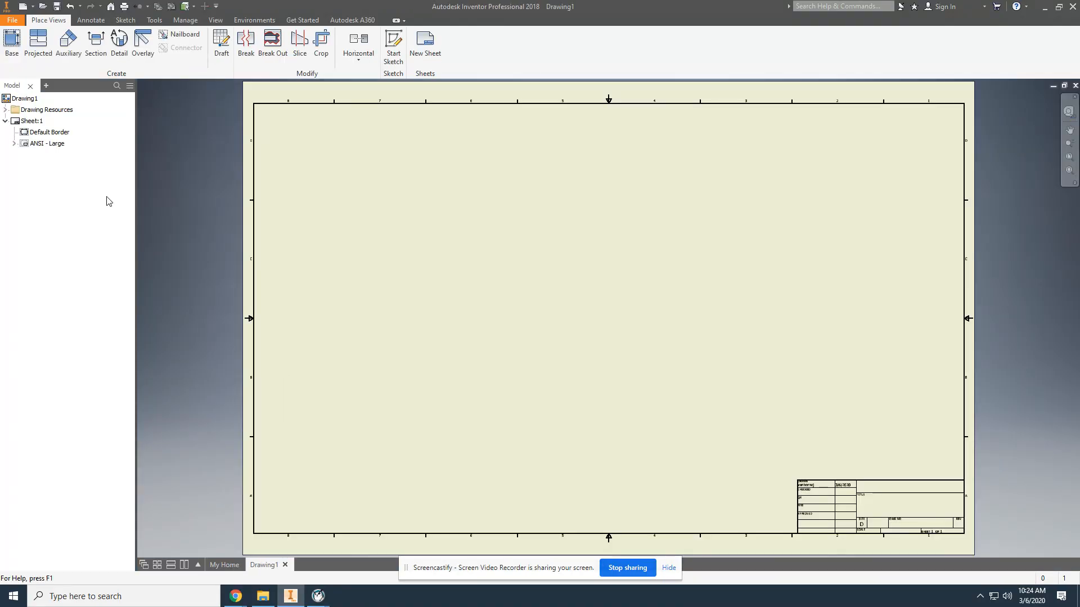
{"action": "left_click", "coordinate": [12, 43]}
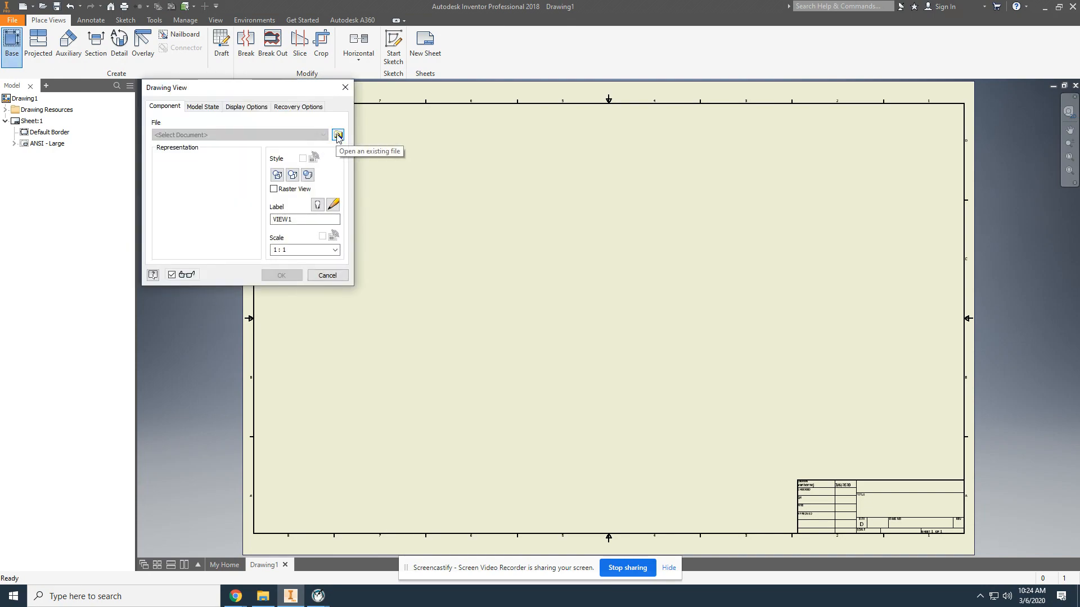
{"action": "left_click", "coordinate": [337, 136]}
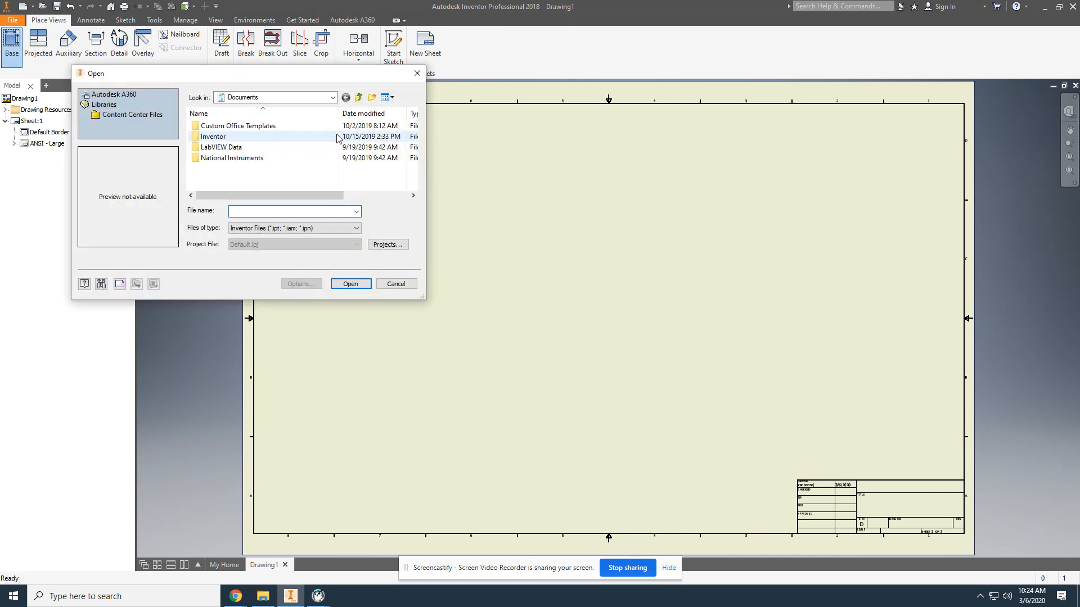
{"action": "left_click", "coordinate": [281, 97]}
{"action": "left_click", "coordinate": [280, 162]}
{"action": "left_click", "coordinate": [275, 101]}
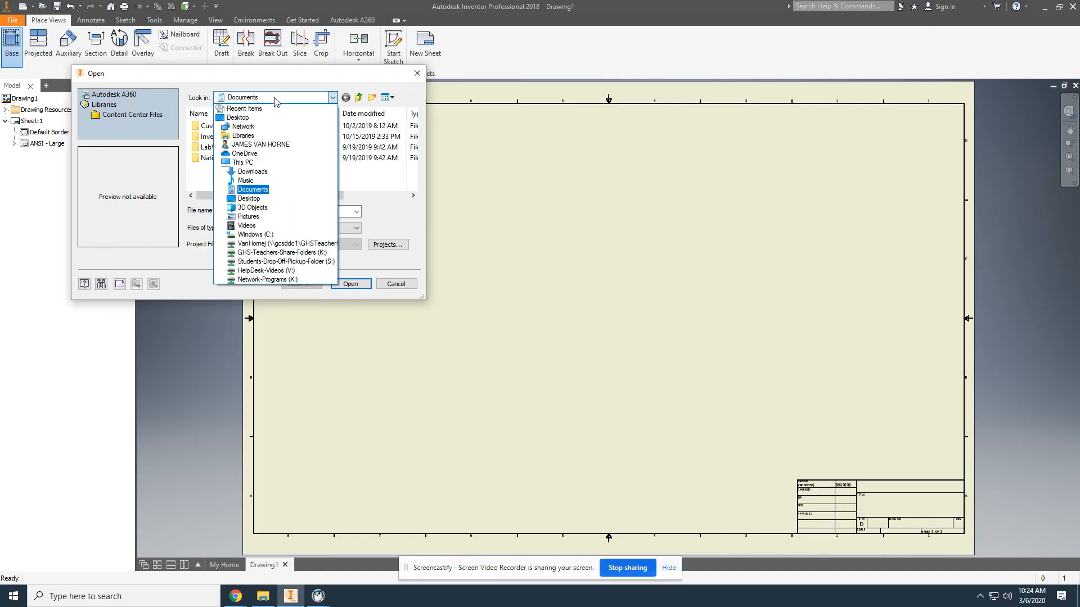
{"action": "left_click", "coordinate": [269, 247]}
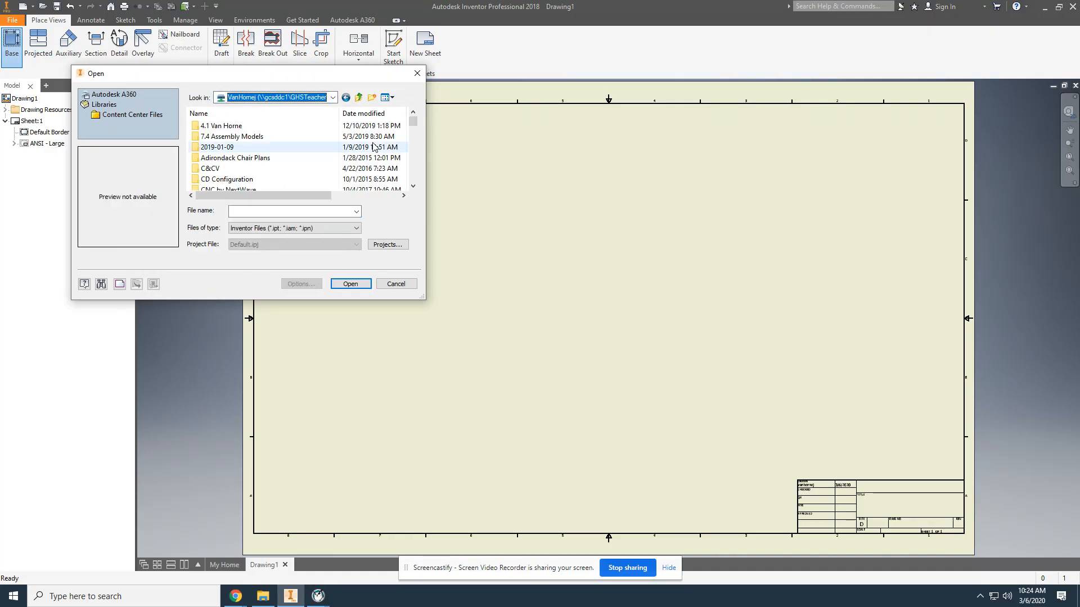
{"action": "left_click_drag", "start_coordinate": [413, 122], "coordinate": [414, 163]}
{"action": "scroll", "coordinate": [262, 147], "scroll_direction": "up", "scroll_amount": 1}
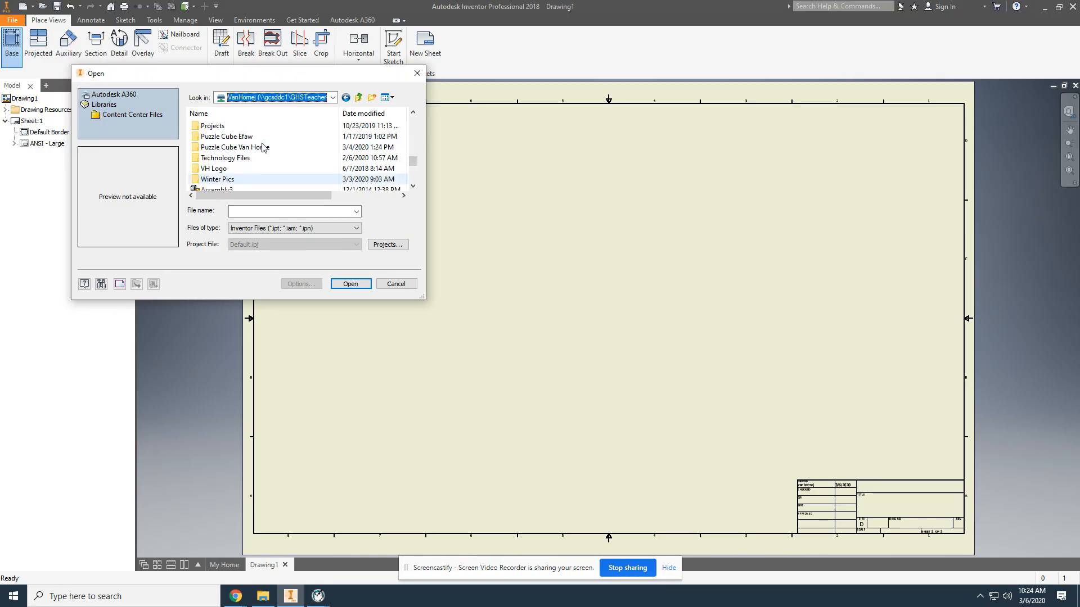
{"action": "double_click", "coordinate": [242, 149]}
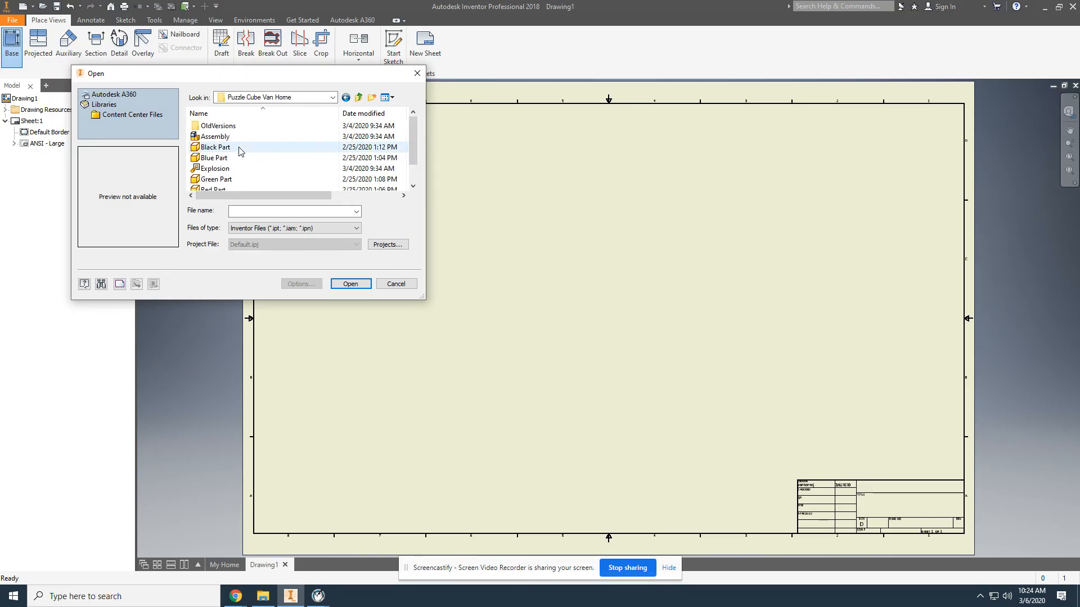
{"action": "double_click", "coordinate": [208, 169]}
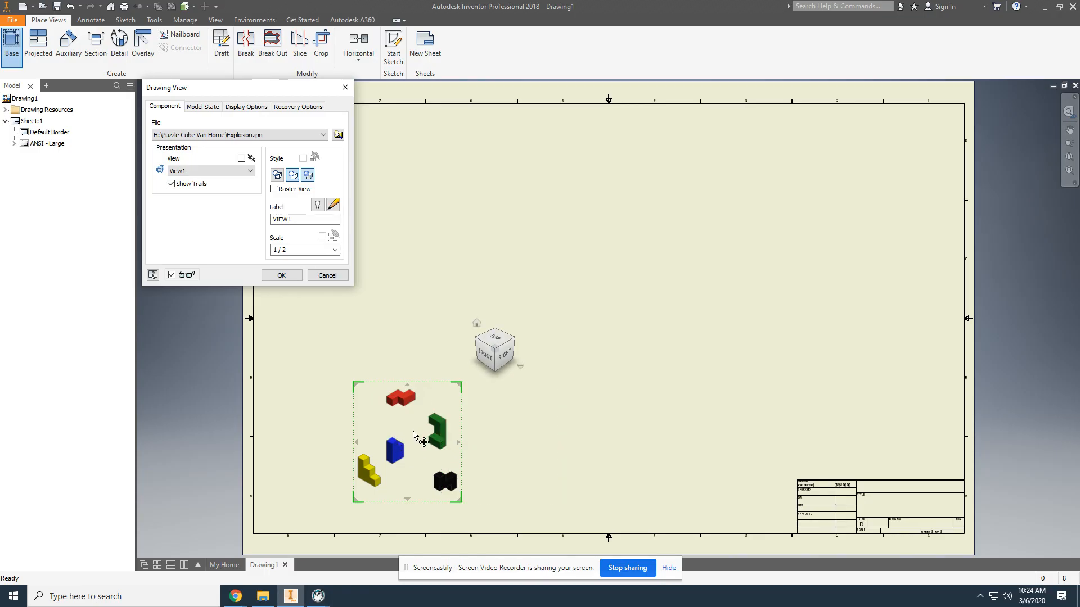
- Set the base view scale to 1.5 and place the shaded exploded view in the middle of the sheet
{"action": "left_click", "coordinate": [296, 249]}
{"action": "type", "text": "1.5"}
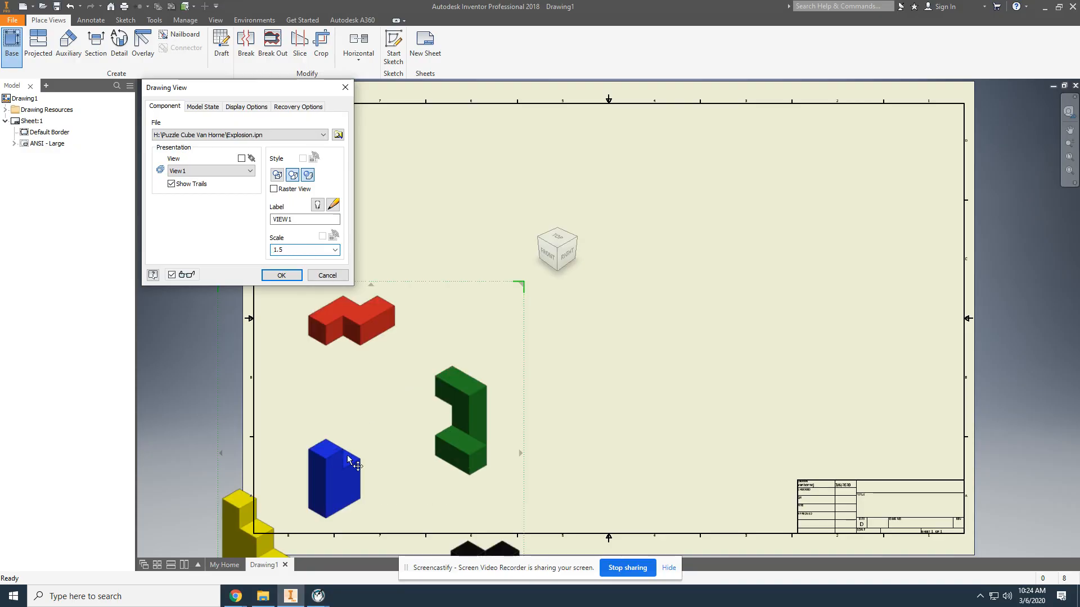
{"action": "left_click_drag", "start_coordinate": [343, 492], "coordinate": [585, 337]}
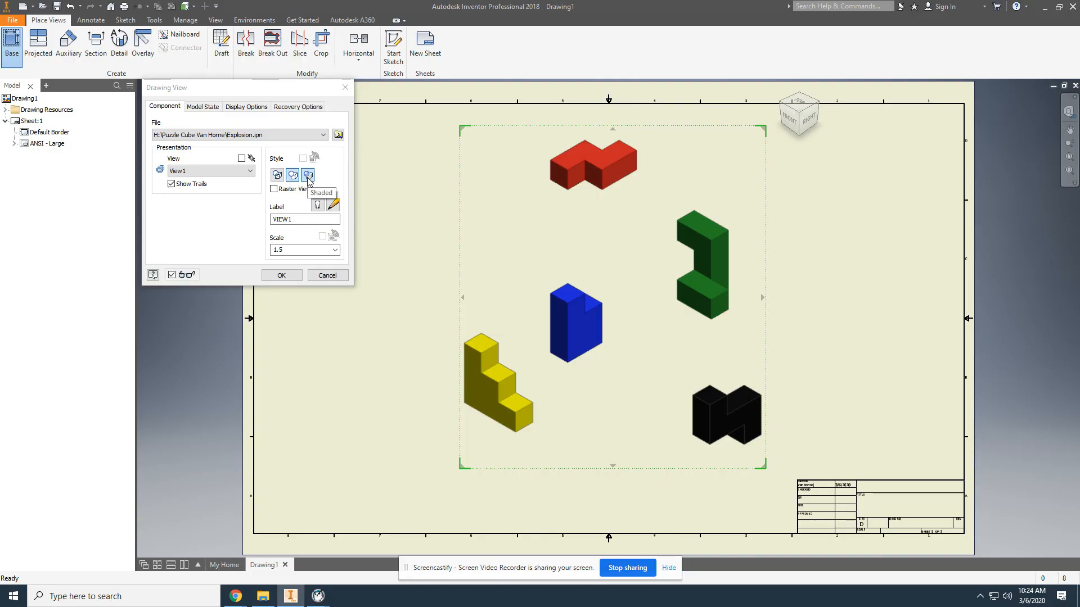
{"action": "left_click", "coordinate": [308, 177]}
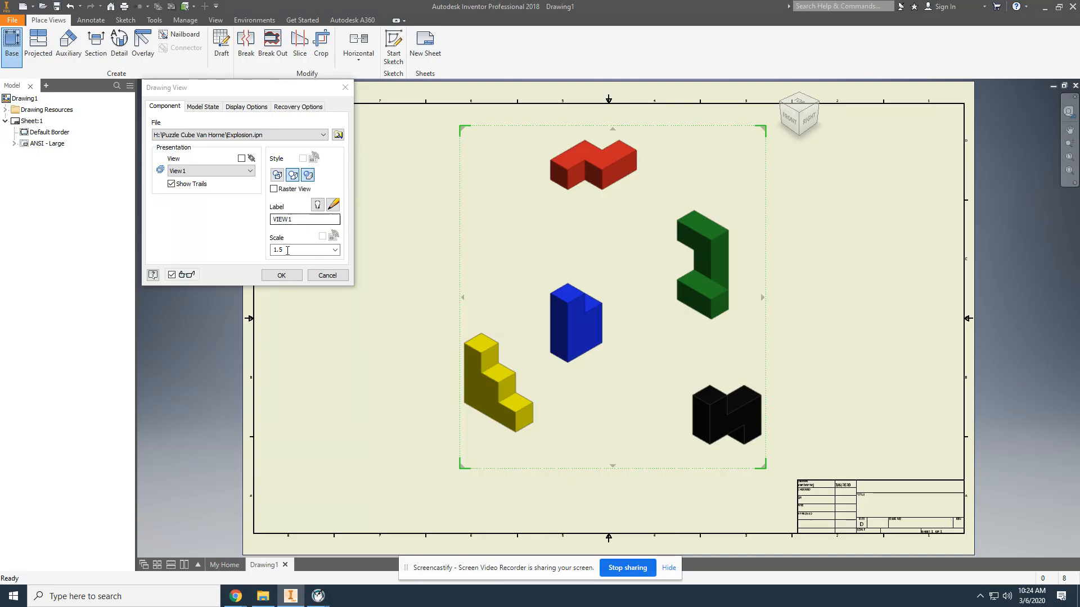
{"action": "left_click", "coordinate": [282, 275]}
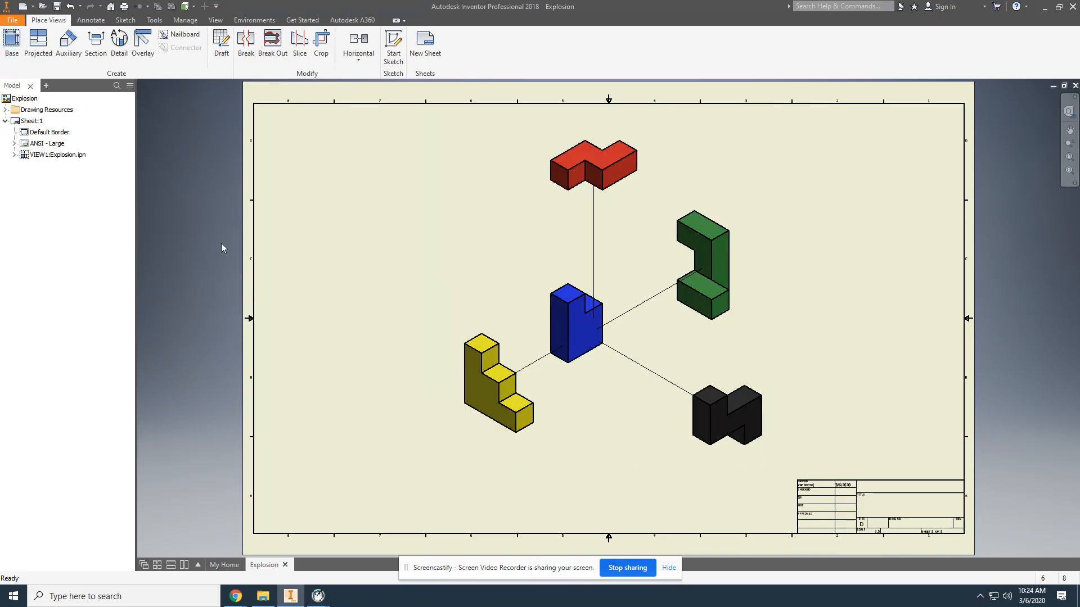
- Add a balloon to the red part using the Structured BOM view, placed up and to the right of it
{"action": "left_click", "coordinate": [89, 20]}
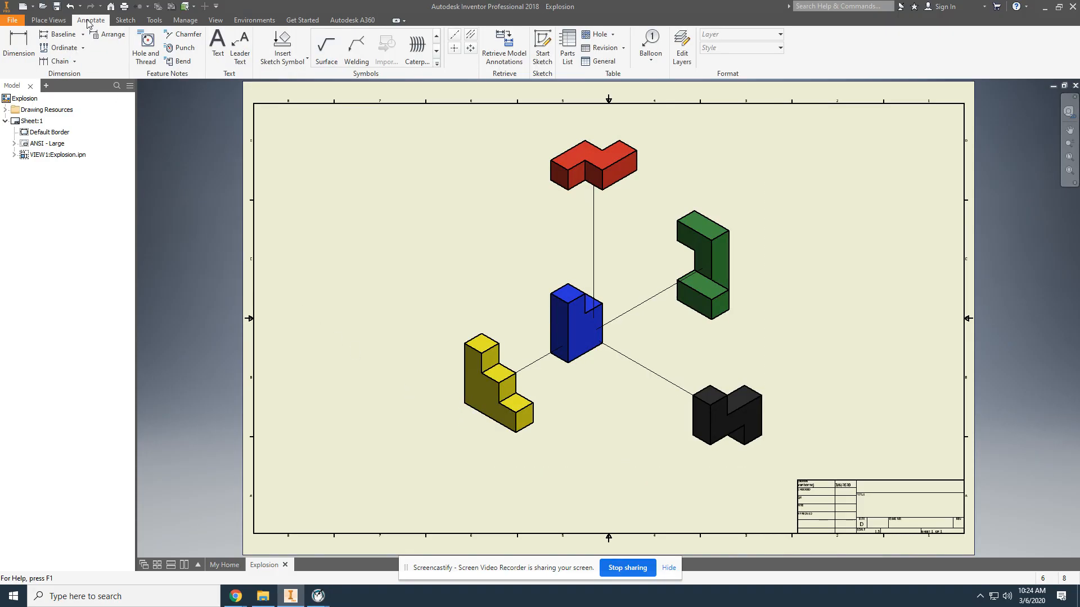
{"action": "left_click", "coordinate": [656, 45]}
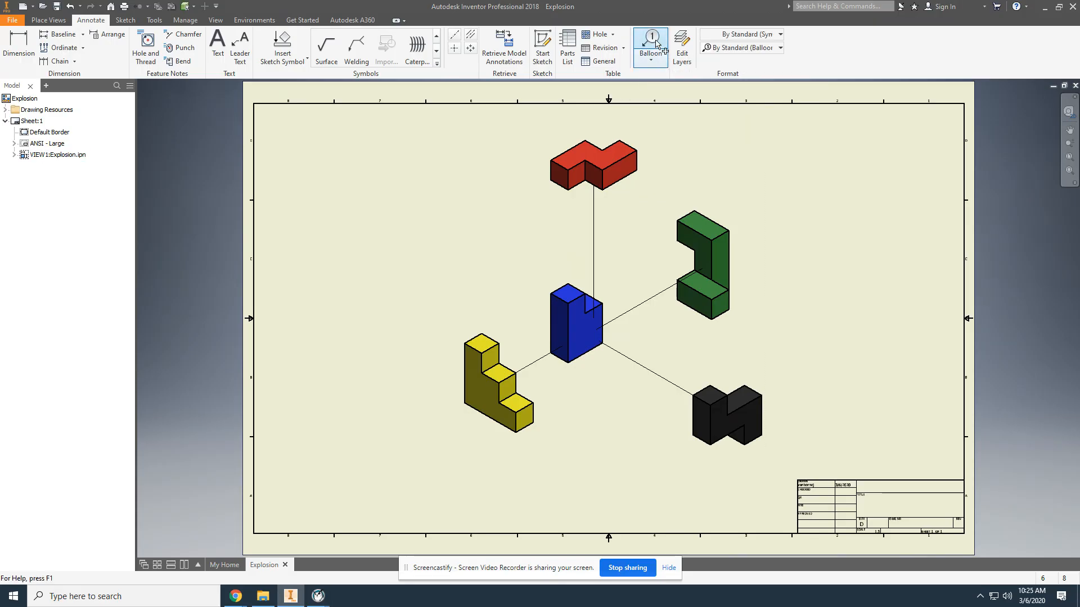
{"action": "left_click", "coordinate": [640, 168]}
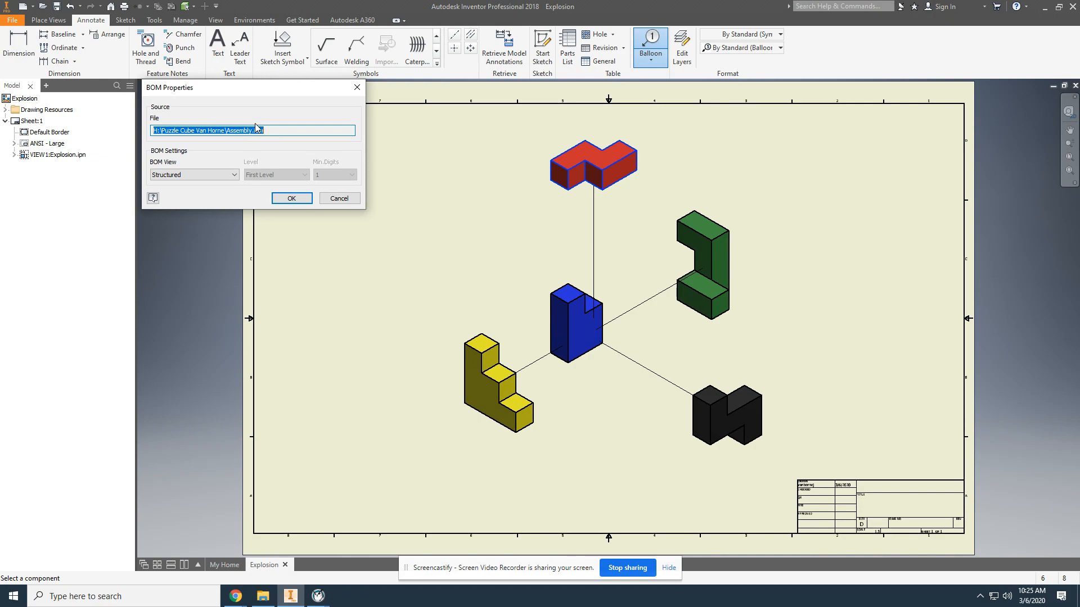
{"action": "left_click", "coordinate": [290, 198]}
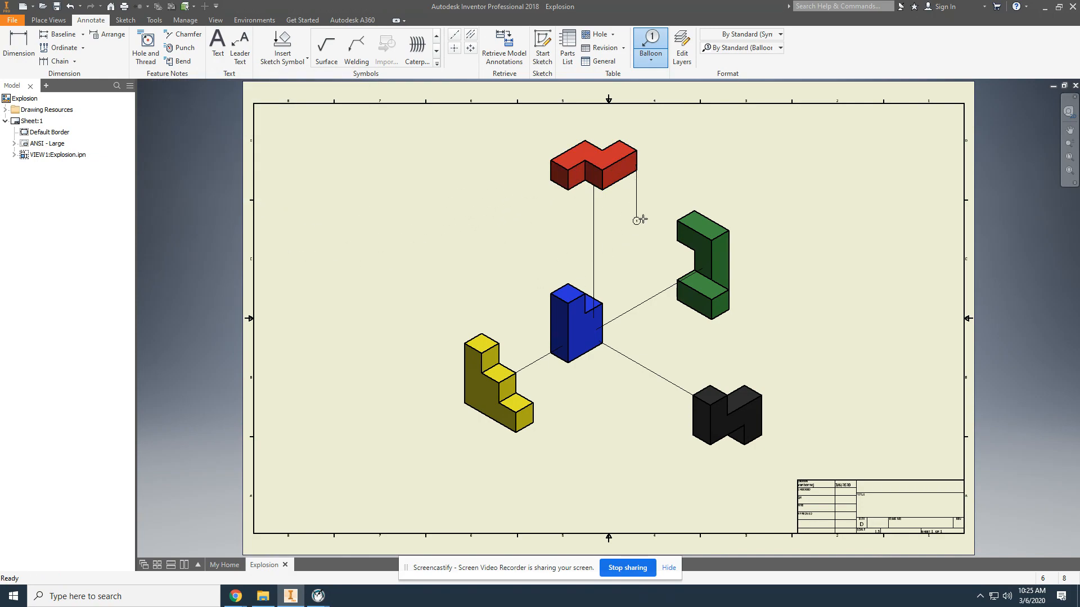
{"action": "right_click", "coordinate": [685, 145]}
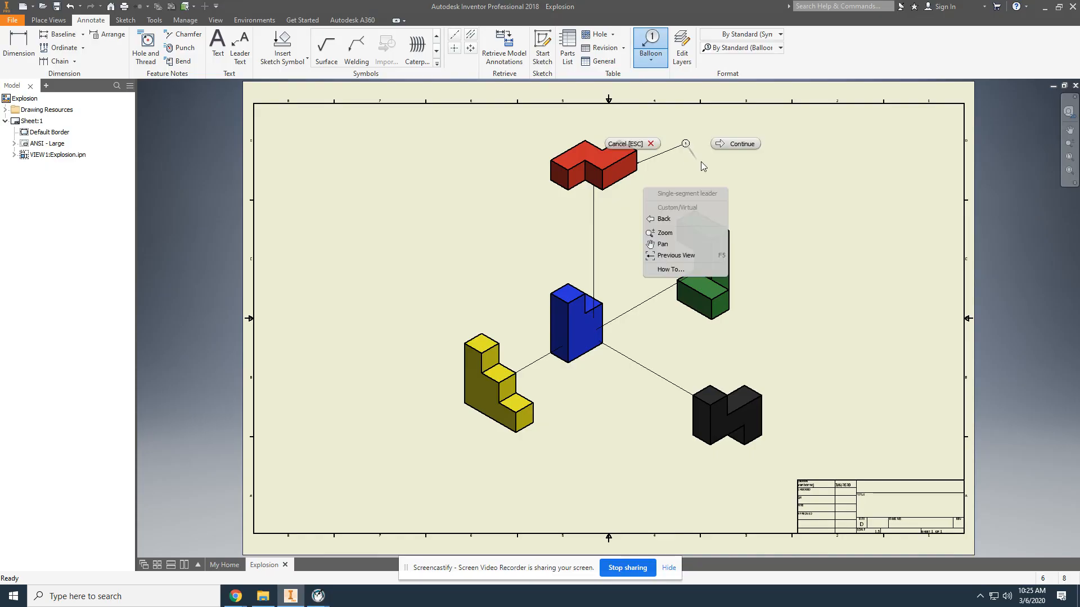
{"action": "left_click", "coordinate": [743, 144]}
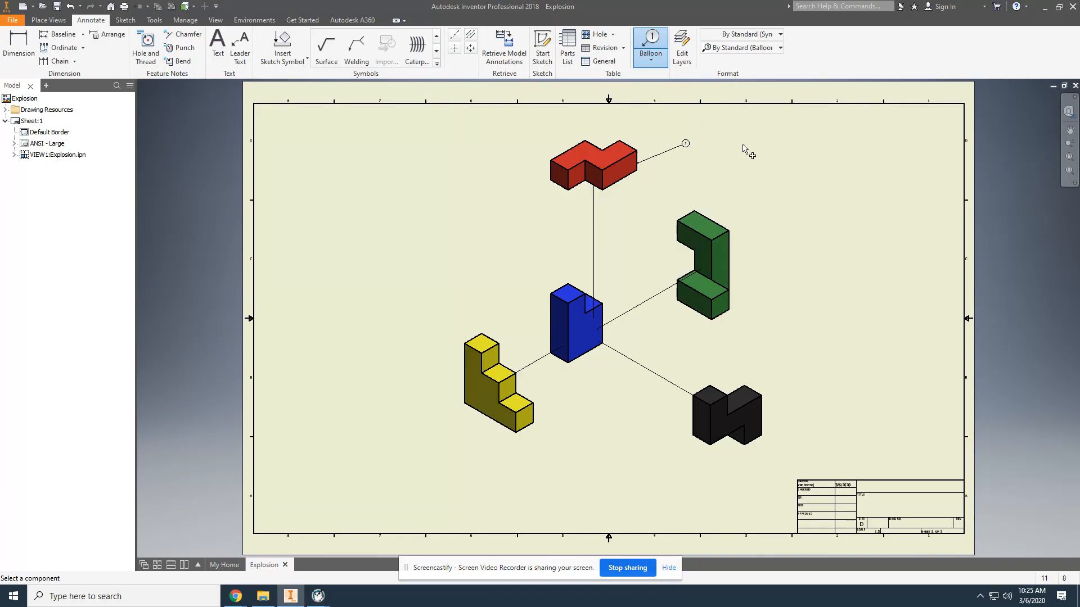
- Add balloons to the green part on its right side and to the blue part on its upper left
{"action": "left_click", "coordinate": [730, 259]}
{"action": "left_click", "coordinate": [799, 259]}
{"action": "right_click", "coordinate": [799, 259]}
{"action": "left_click", "coordinate": [858, 260]}
{"action": "left_click", "coordinate": [551, 310]}
{"action": "left_click", "coordinate": [499, 276]}
{"action": "right_click", "coordinate": [499, 275]}
{"action": "left_click", "coordinate": [541, 275]}
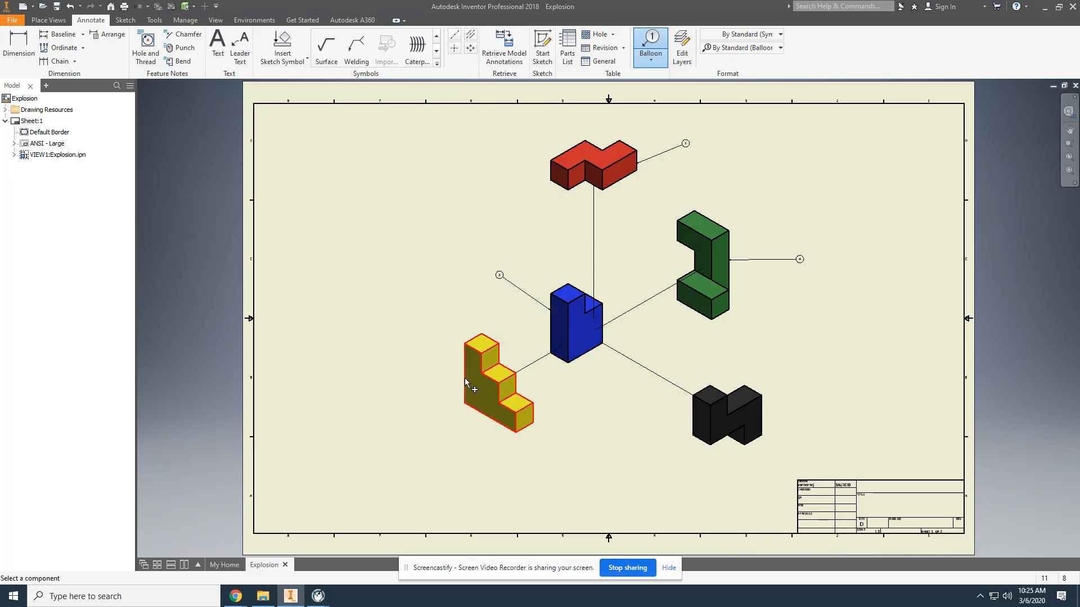
- Add balloons to the yellow part on its left side and to the black part on its right side
{"action": "left_click", "coordinate": [465, 379]}
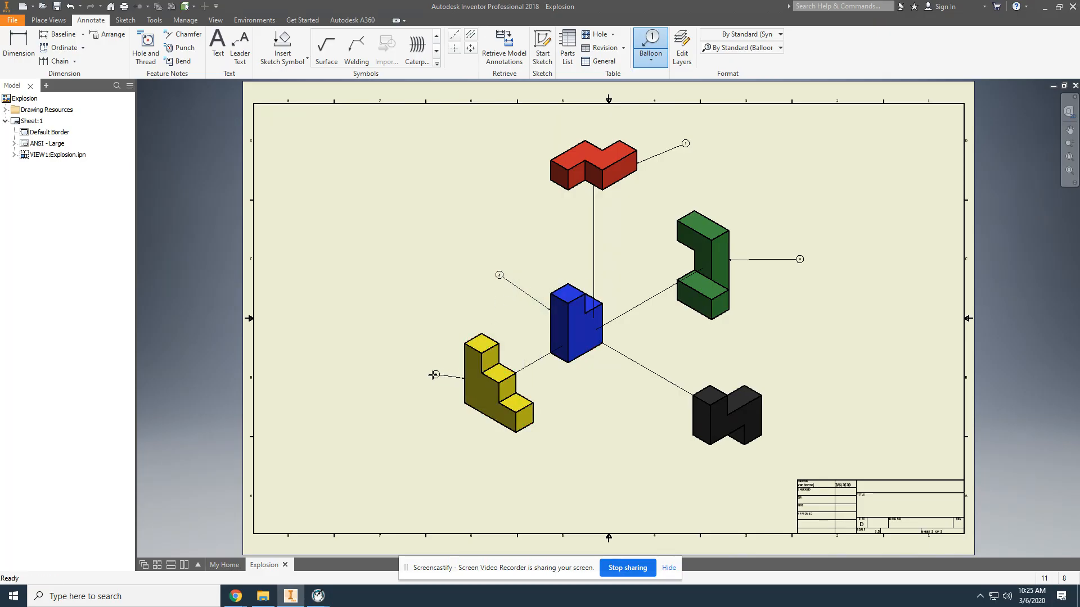
{"action": "left_click", "coordinate": [402, 381]}
{"action": "right_click", "coordinate": [402, 381]}
{"action": "left_click", "coordinate": [453, 381]}
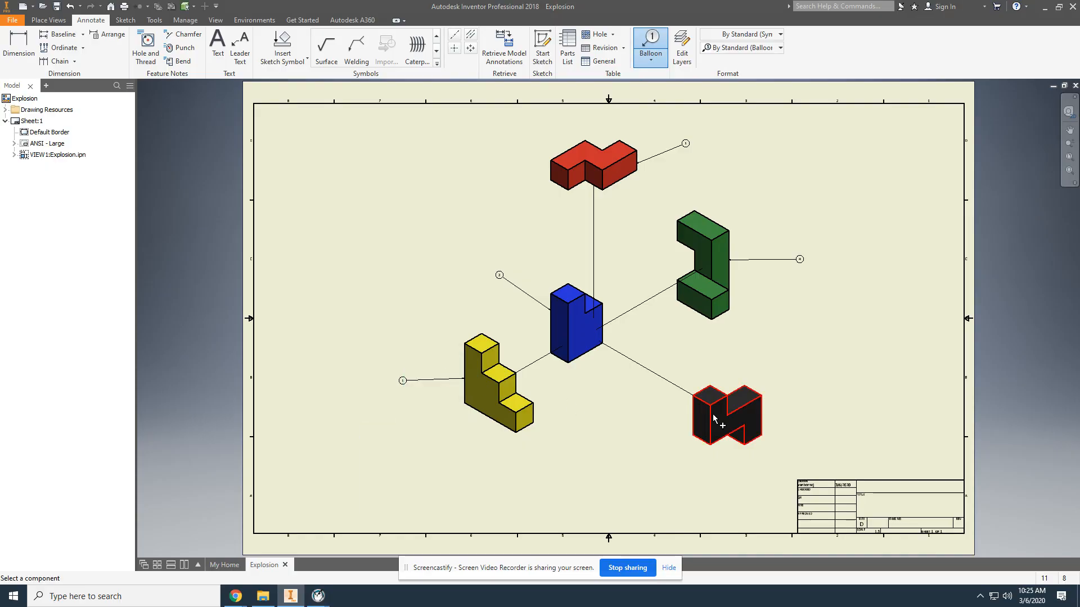
{"action": "left_click", "coordinate": [761, 415]}
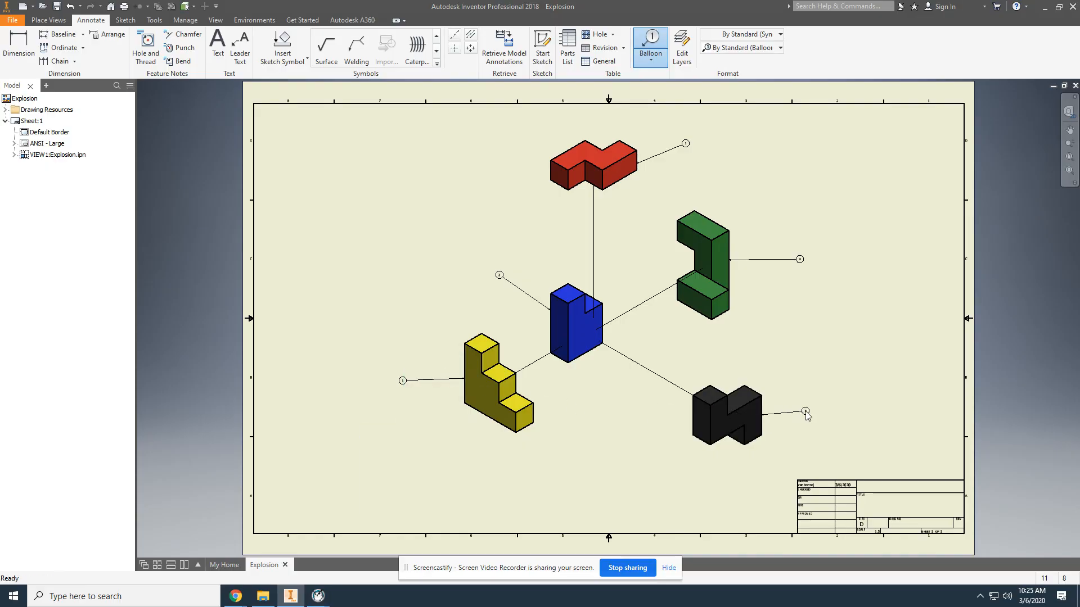
{"action": "left_click", "coordinate": [806, 413]}
{"action": "right_click", "coordinate": [805, 414]}
{"action": "left_click", "coordinate": [852, 417]}
- Insert a parts list sourced from the Assembly file in the lower-left corner of the drawing border
{"action": "left_click", "coordinate": [568, 50]}
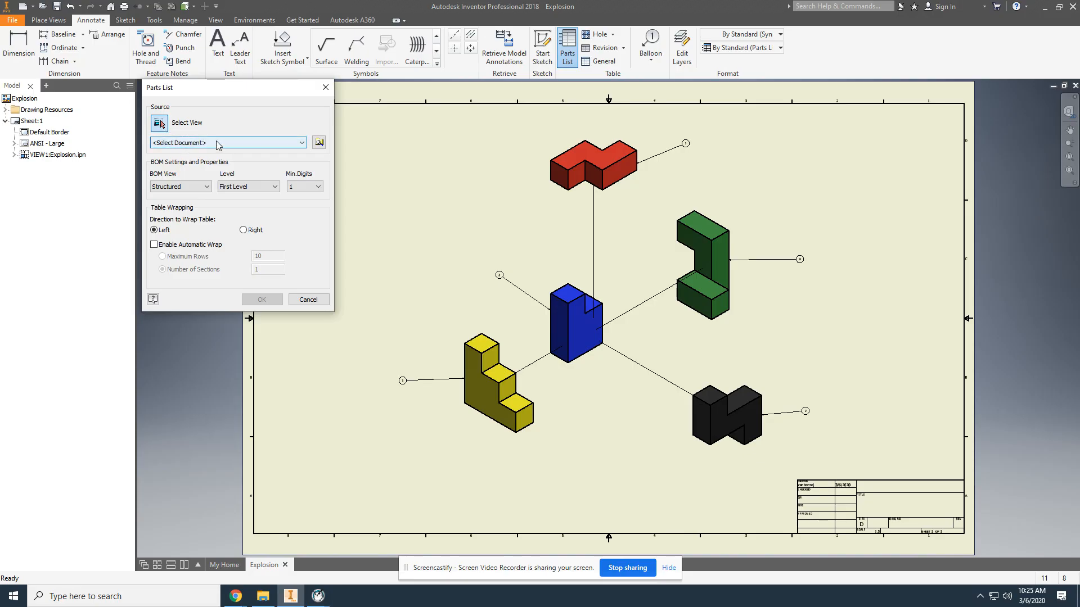
{"action": "left_click", "coordinate": [319, 142]}
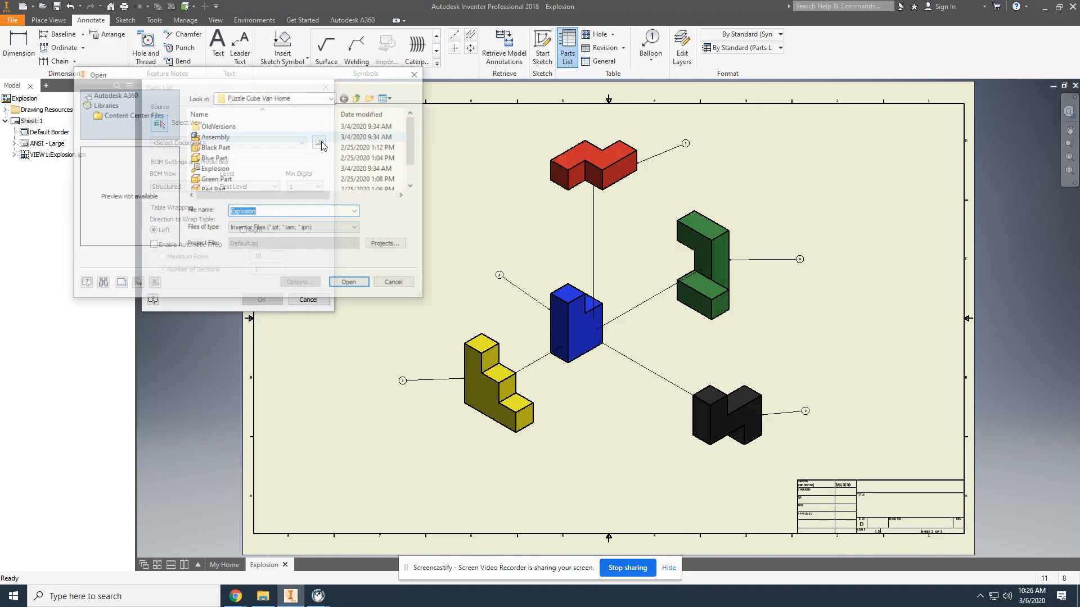
{"action": "left_click", "coordinate": [224, 140]}
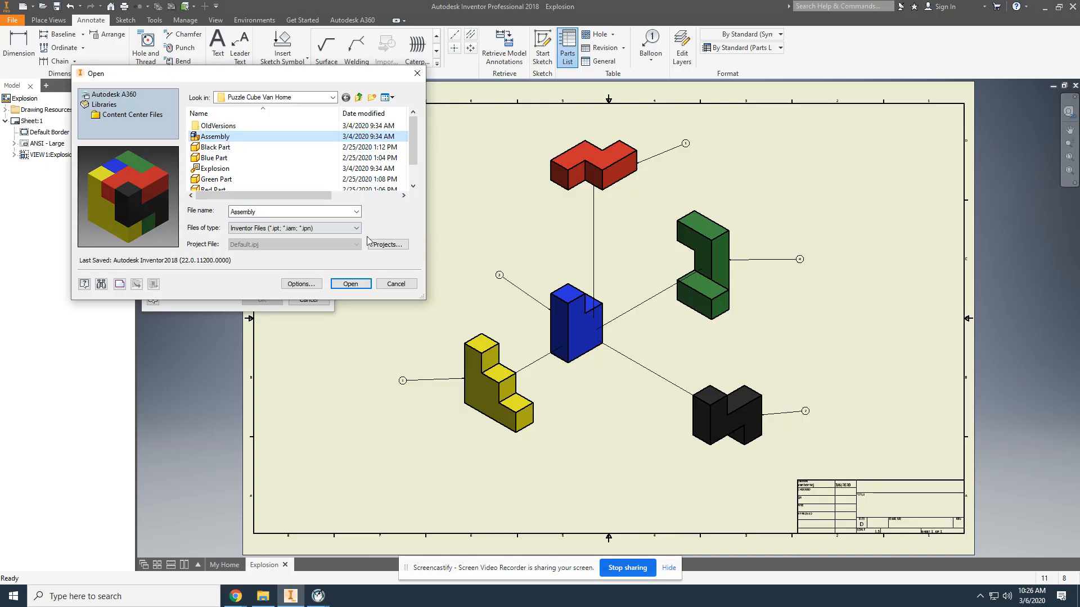
{"action": "left_click", "coordinate": [349, 285]}
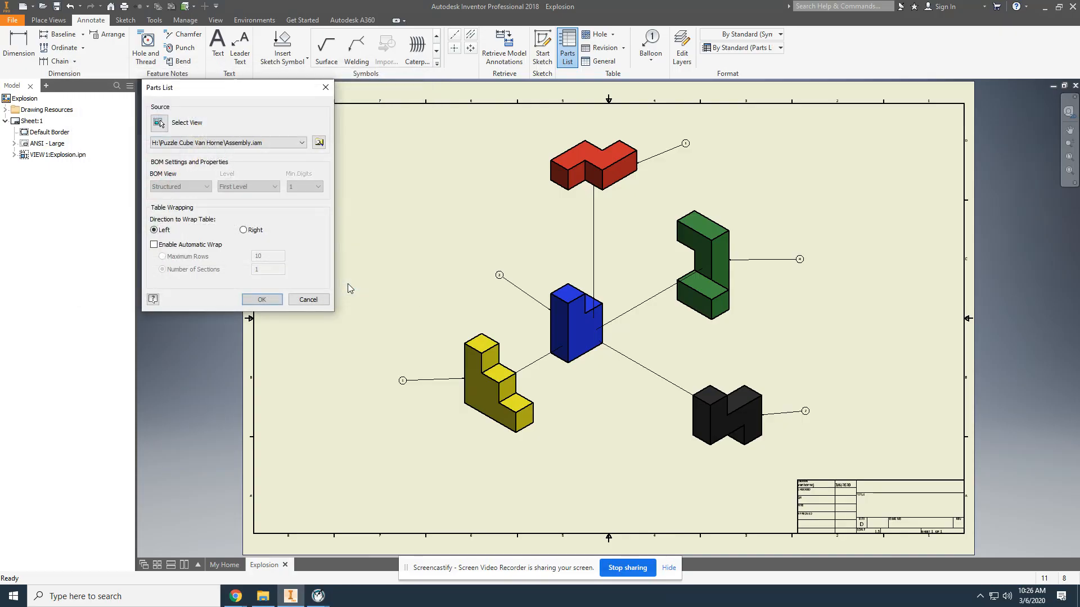
{"action": "left_click", "coordinate": [262, 301]}
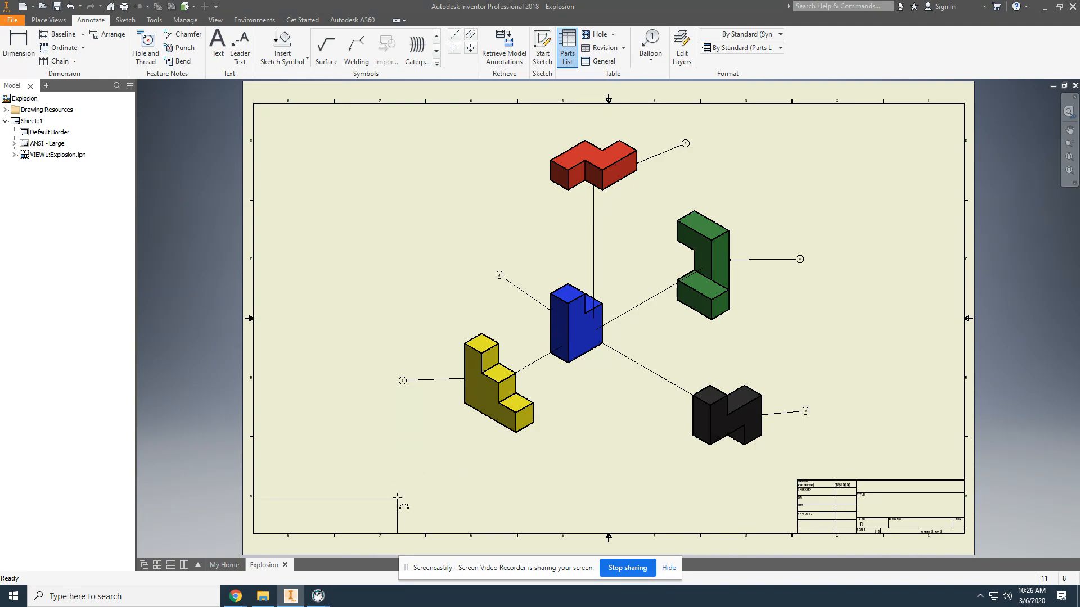
{"action": "left_click", "coordinate": [397, 497]}
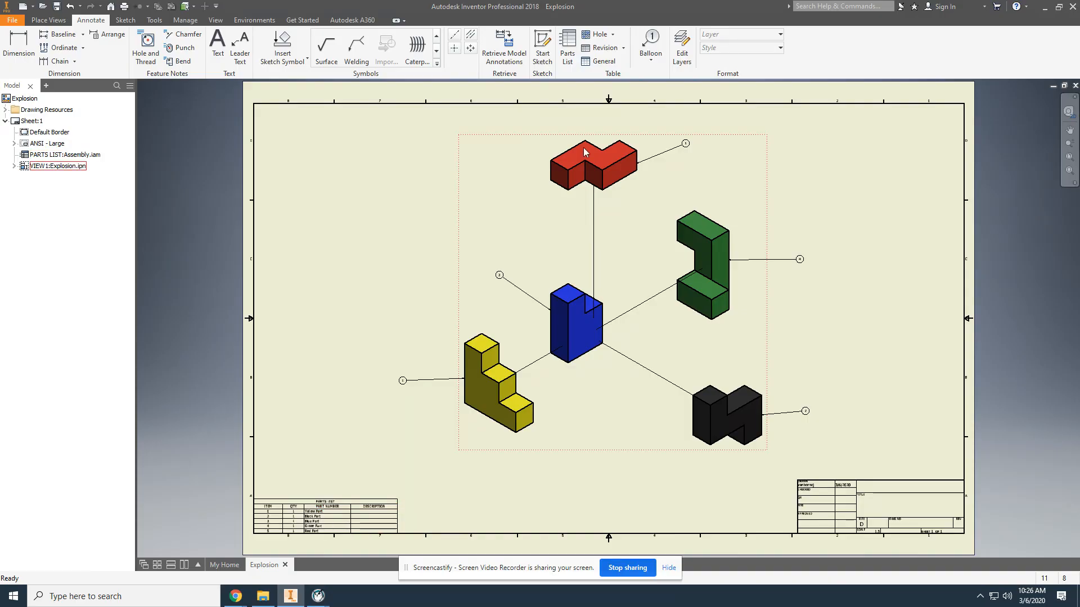
- Examine the item numbers, quantities and part names in the parts list
{"action": "scroll", "coordinate": [302, 554], "scroll_direction": "up", "scroll_amount": 2}
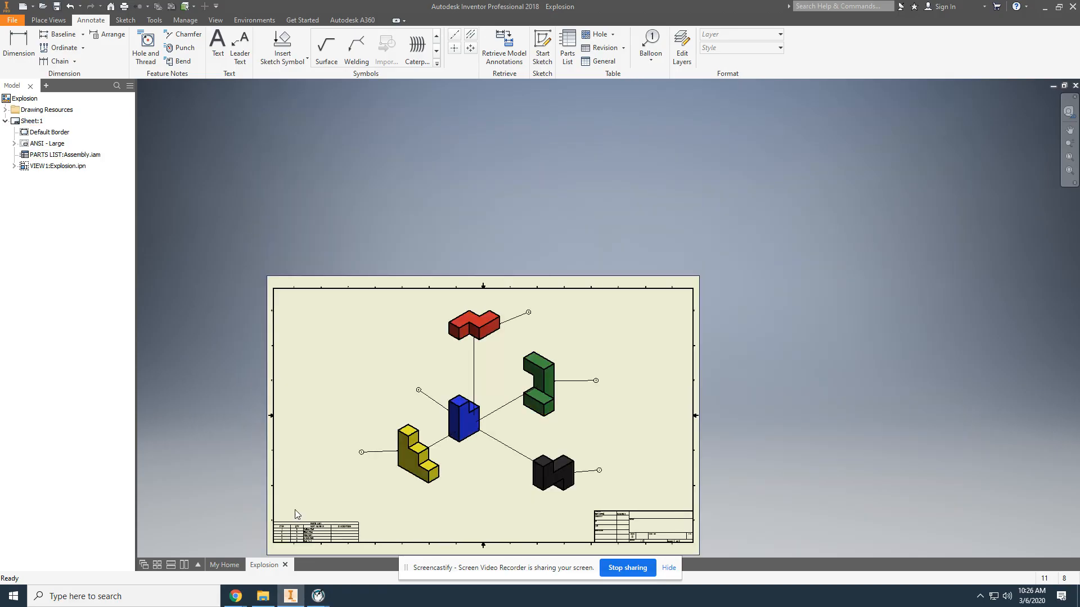
{"action": "scroll", "coordinate": [293, 514], "scroll_direction": "down", "scroll_amount": 5}
{"action": "middle_click_drag", "start_coordinate": [296, 527], "coordinate": [361, 319]}
{"action": "scroll", "coordinate": [392, 368], "scroll_direction": "down", "scroll_amount": 3}
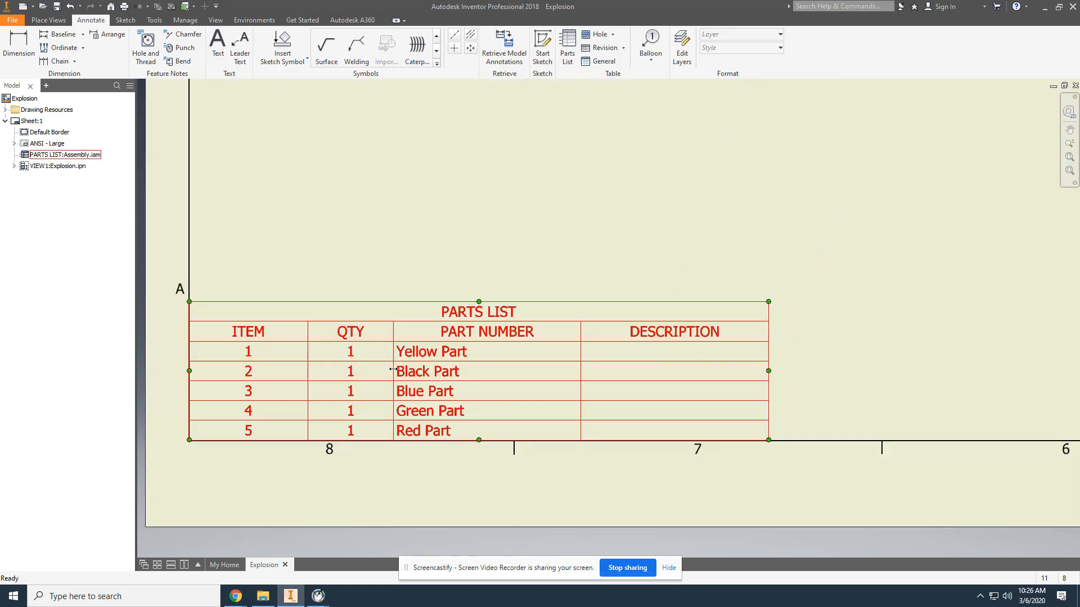
{"action": "scroll", "coordinate": [421, 342], "scroll_direction": "up", "scroll_amount": 3}
{"action": "middle_click", "coordinate": [420, 342]}
{"action": "middle_click", "coordinate": [420, 341]}
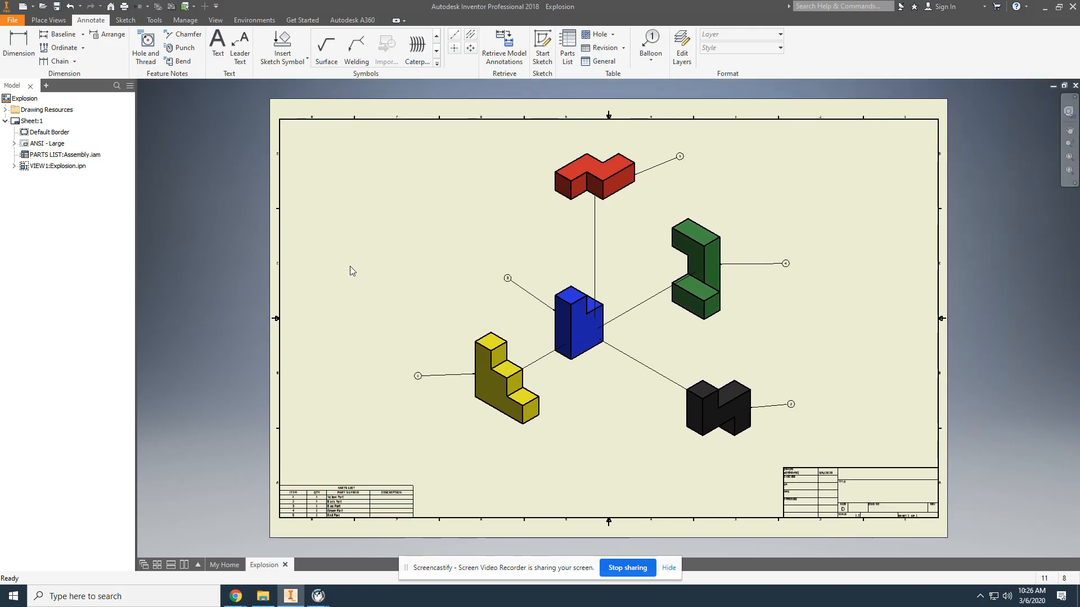
- Start saving the drawing under a new name and choose the Puzzle Cube folder that holds the Explosion file as its location
{"action": "left_click", "coordinate": [12, 20]}
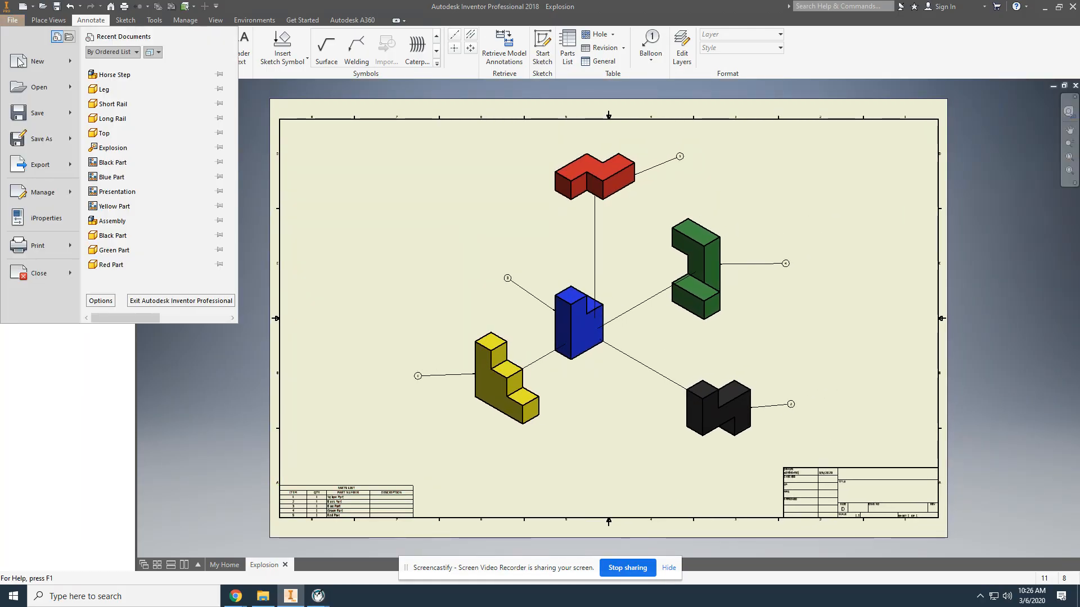
{"action": "left_click", "coordinate": [34, 139]}
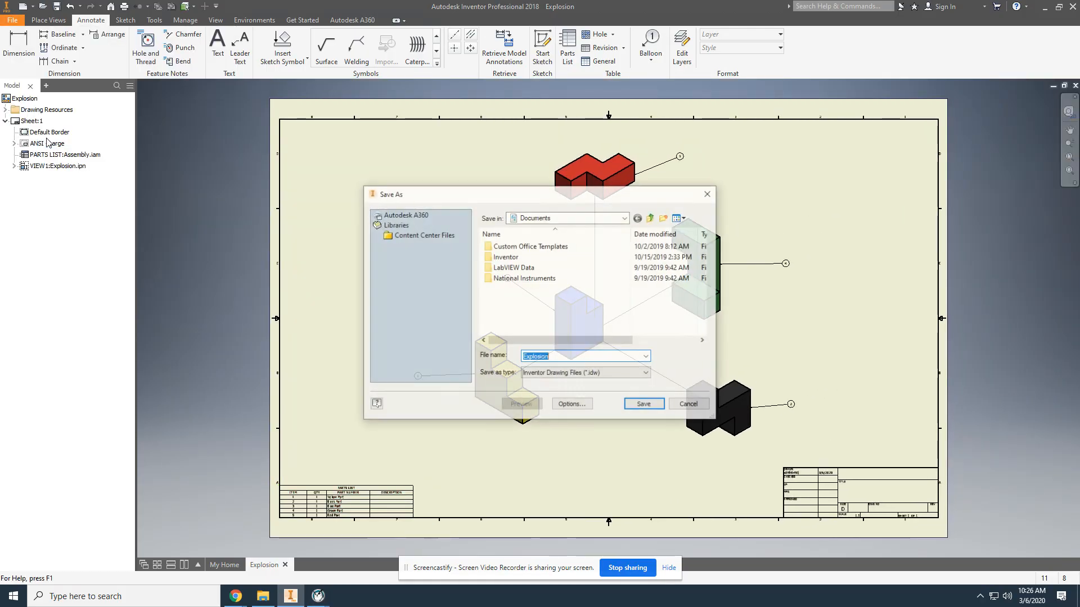
{"action": "left_click", "coordinate": [527, 218]}
{"action": "left_click", "coordinate": [552, 359]}
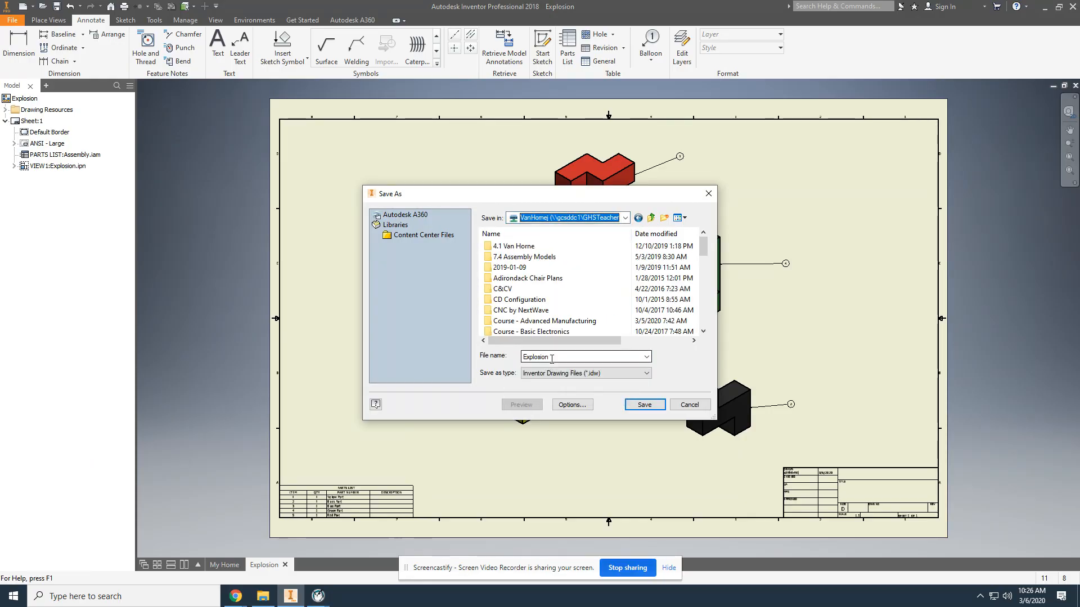
{"action": "left_click_drag", "start_coordinate": [704, 248], "coordinate": [708, 307]}
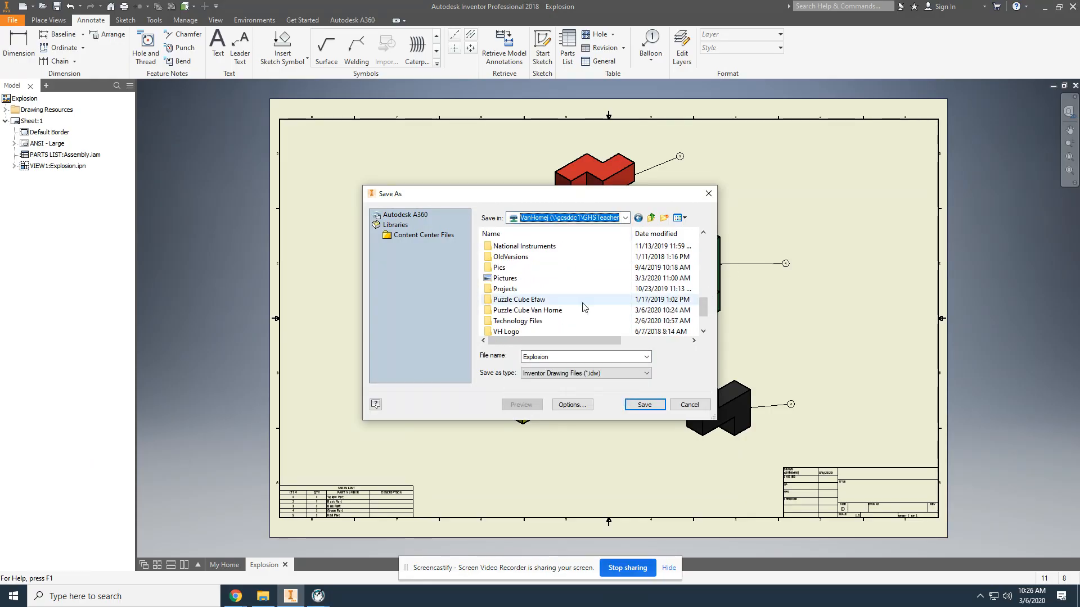
{"action": "double_click", "coordinate": [524, 311]}
- Name the drawing file Balloon Part and save it as an Inventor drawing (.idw)
{"action": "double_click", "coordinate": [559, 356]}
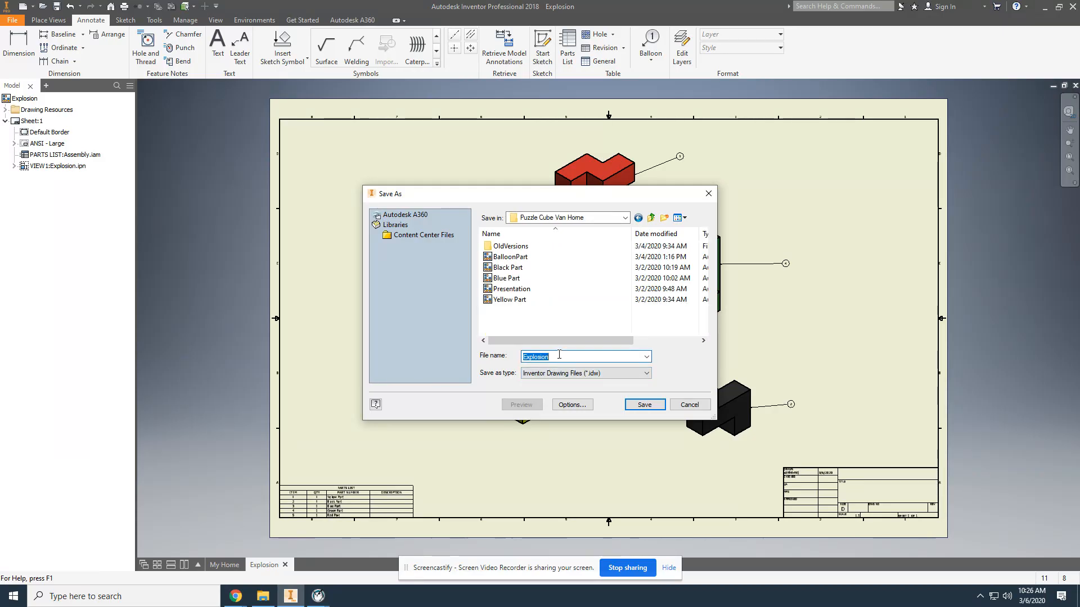
{"action": "type", "text": "Bal"}
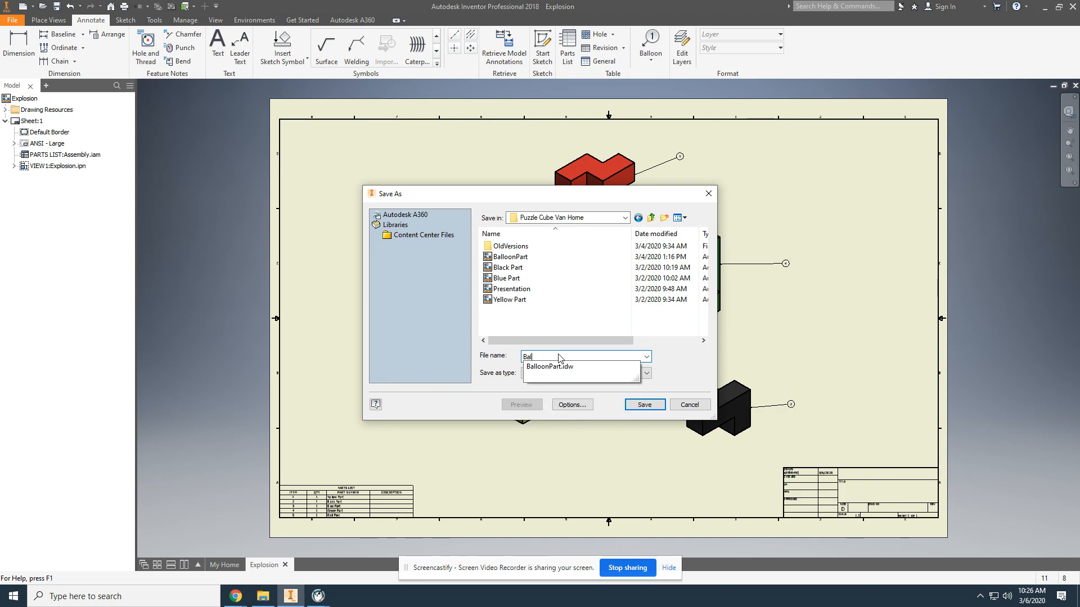
{"action": "type", "text": "oo"}
{"action": "key", "text": "BackSpace"}
{"action": "key", "text": "BackSpace"}
{"action": "type", "text": "loon "}
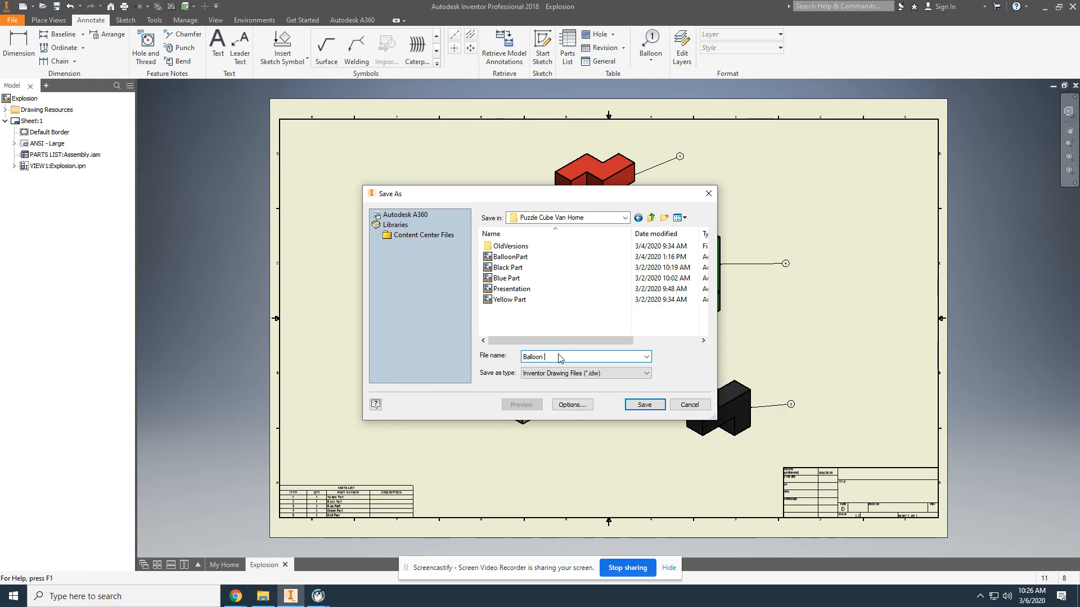
{"action": "type", "text": "Part"}
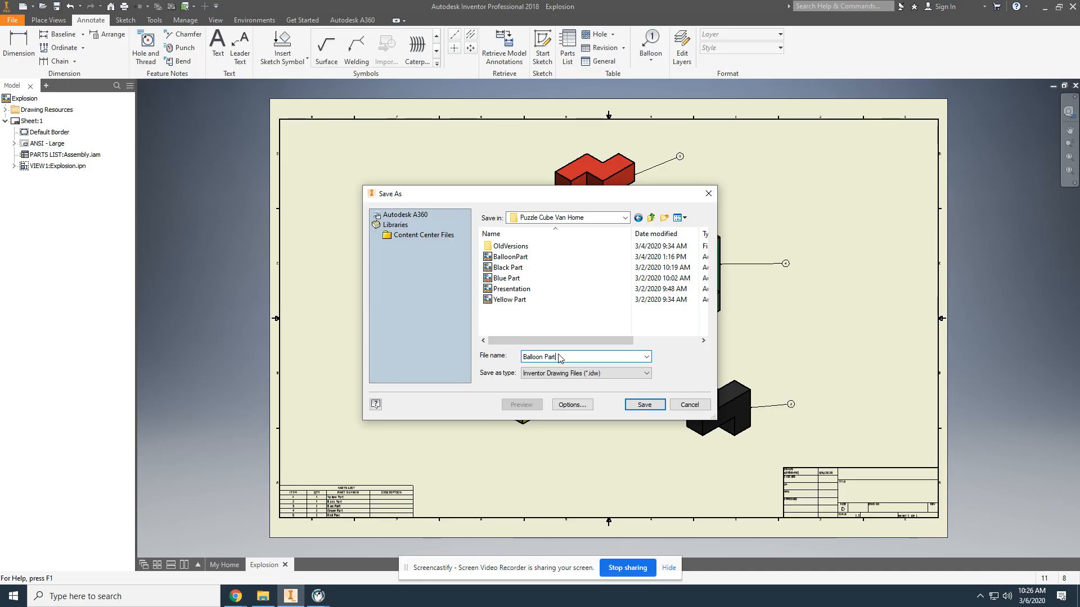
{"action": "left_click", "coordinate": [652, 403]}
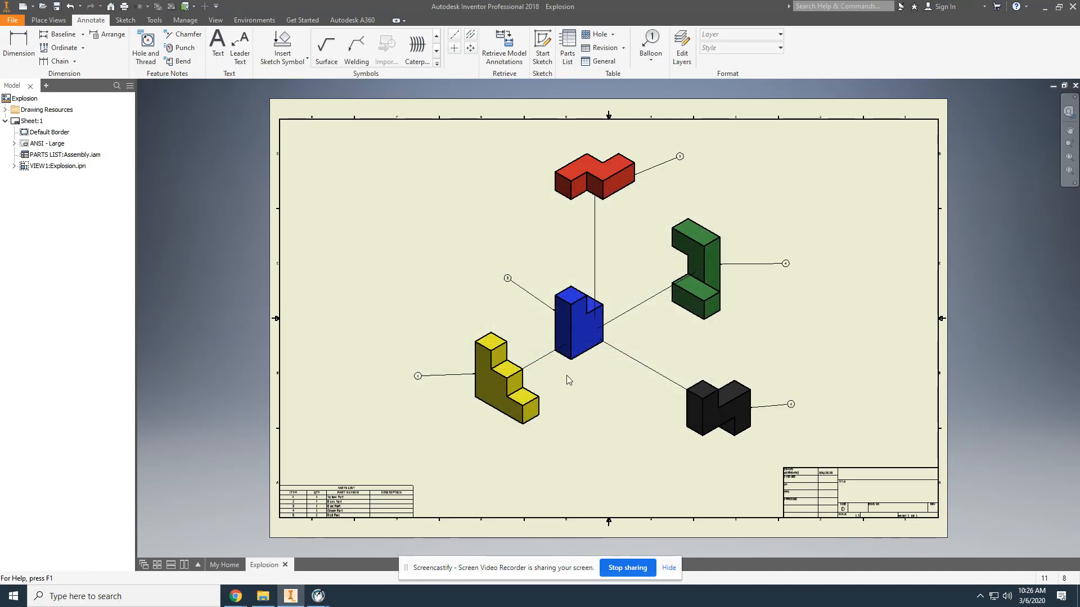